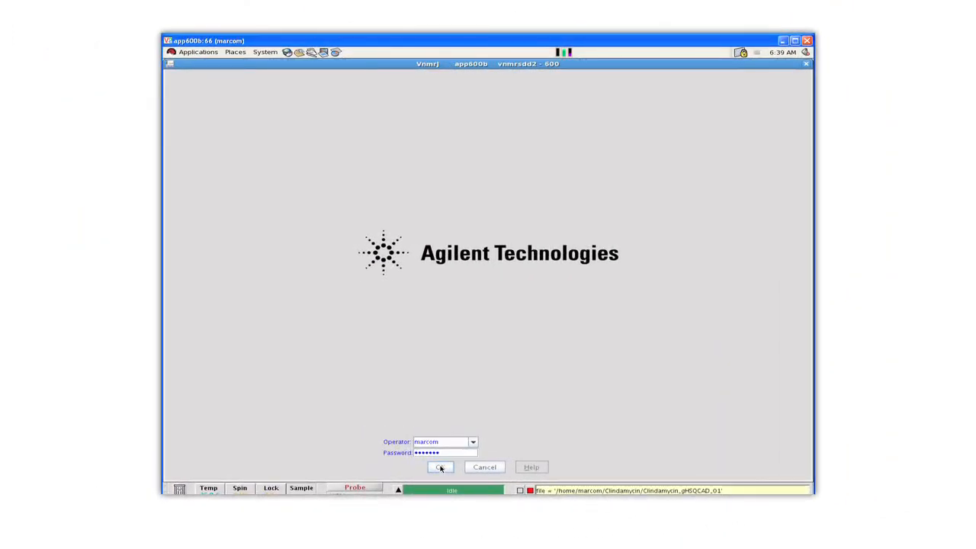
# Log in with the filled-in operator account and open the Persona Manager.
pyautogui.click(440, 468)
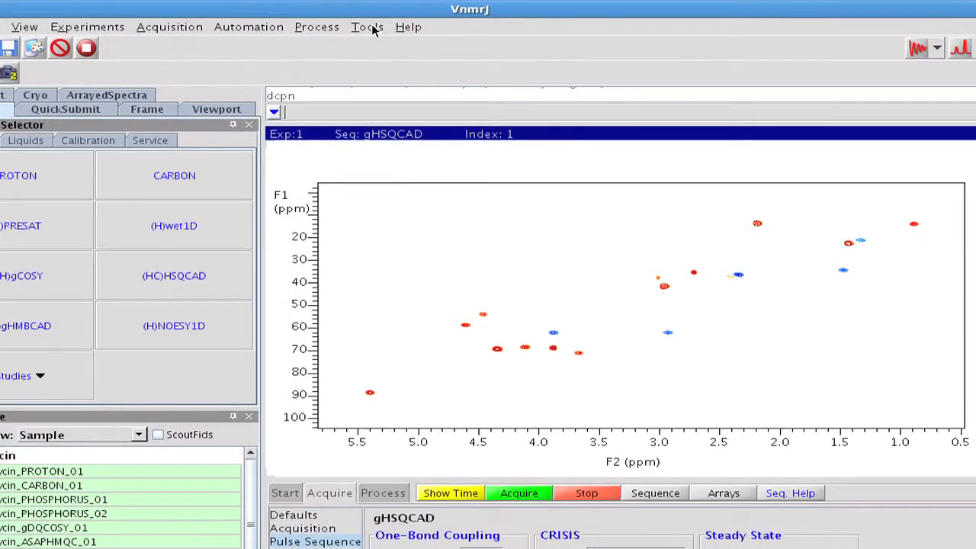
pyautogui.click(404, 58)
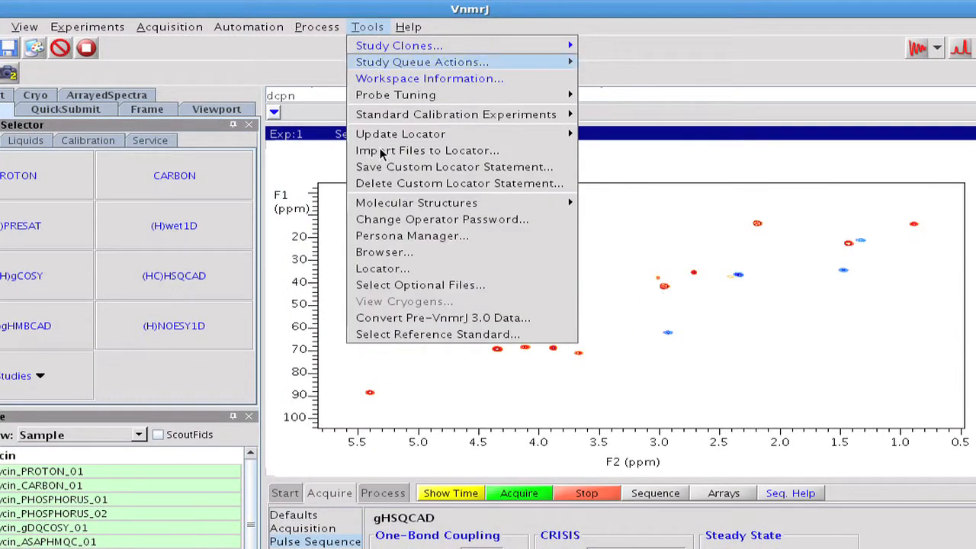
pyautogui.click(394, 239)
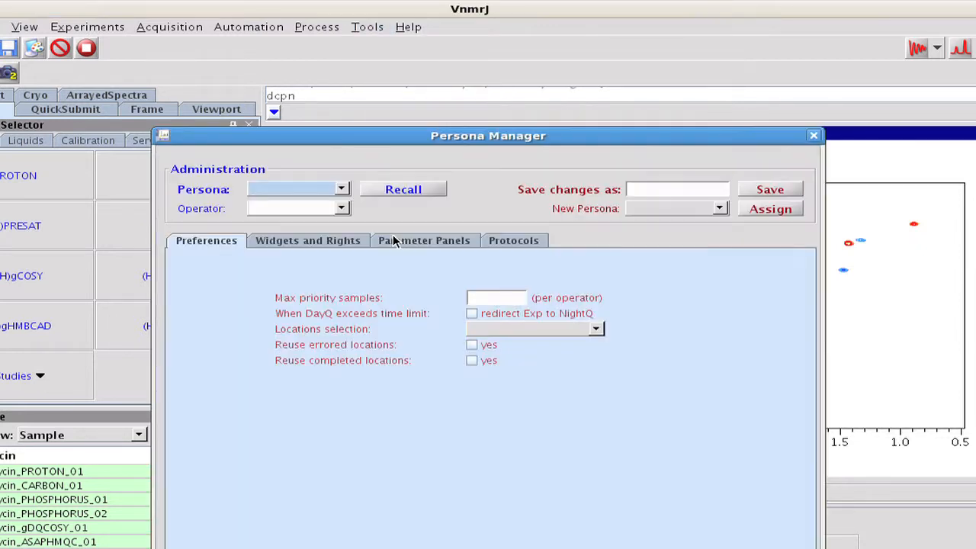
# Recall the Student persona and review its widgets and rights, parameter panels, and the Common and Liquids protocol groups.
pyautogui.click(342, 189)
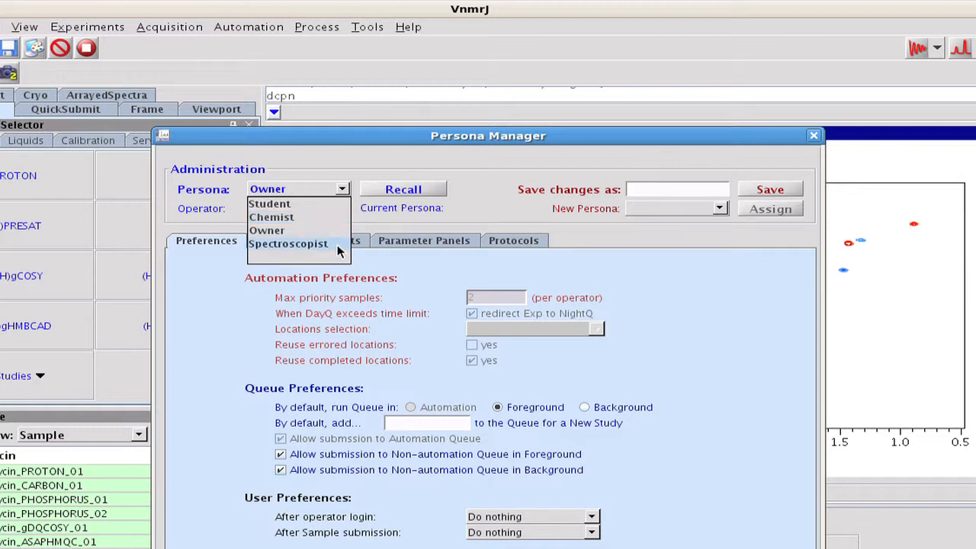
pyautogui.click(390, 192)
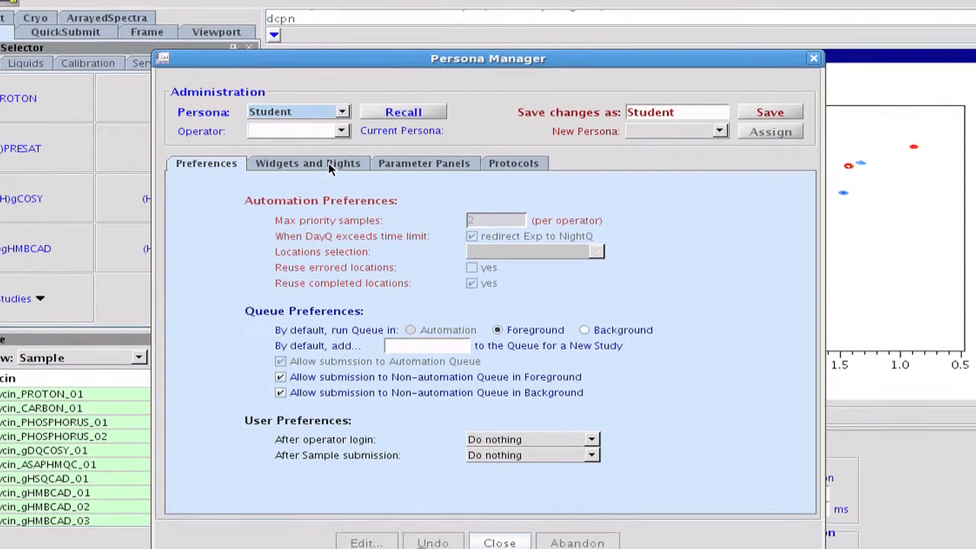
pyautogui.click(328, 187)
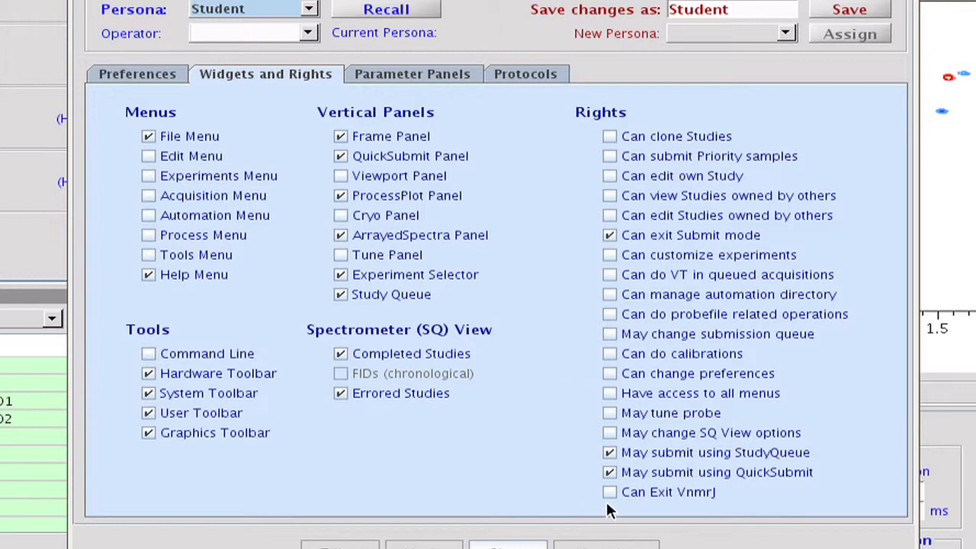
pyautogui.click(447, 76)
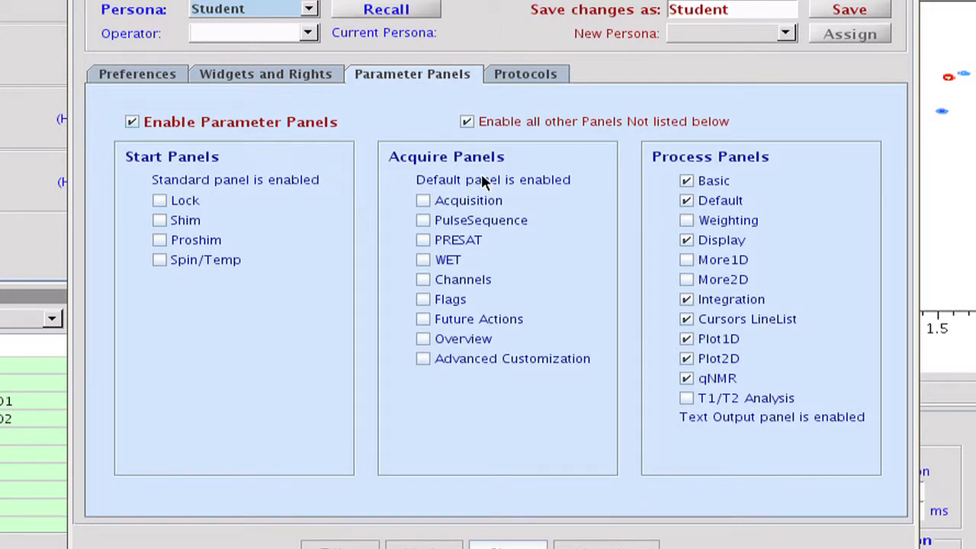
pyautogui.click(539, 72)
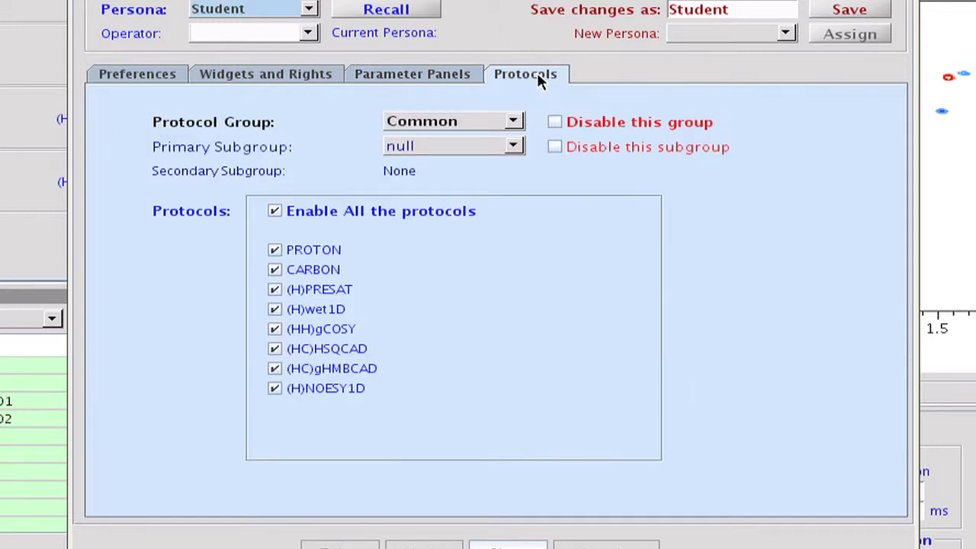
pyautogui.click(516, 124)
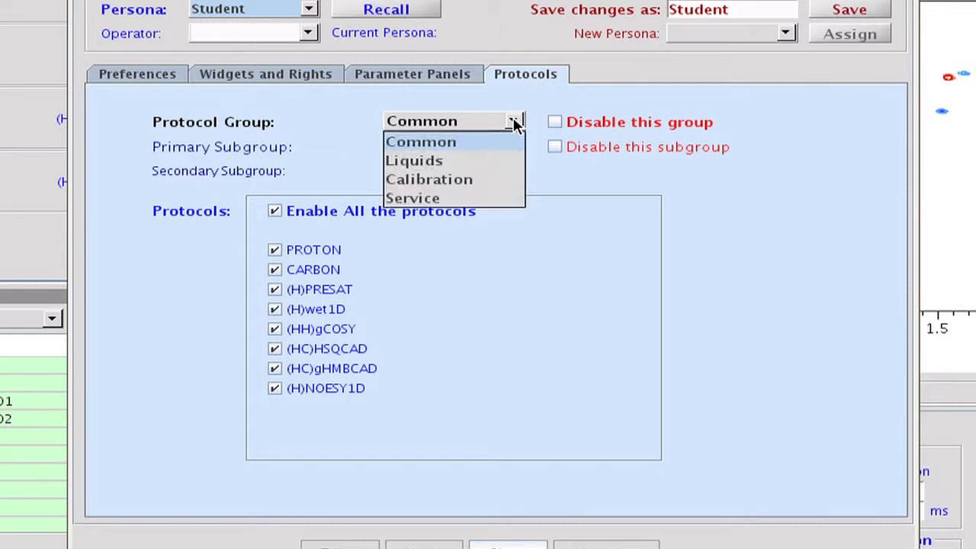
pyautogui.click(497, 167)
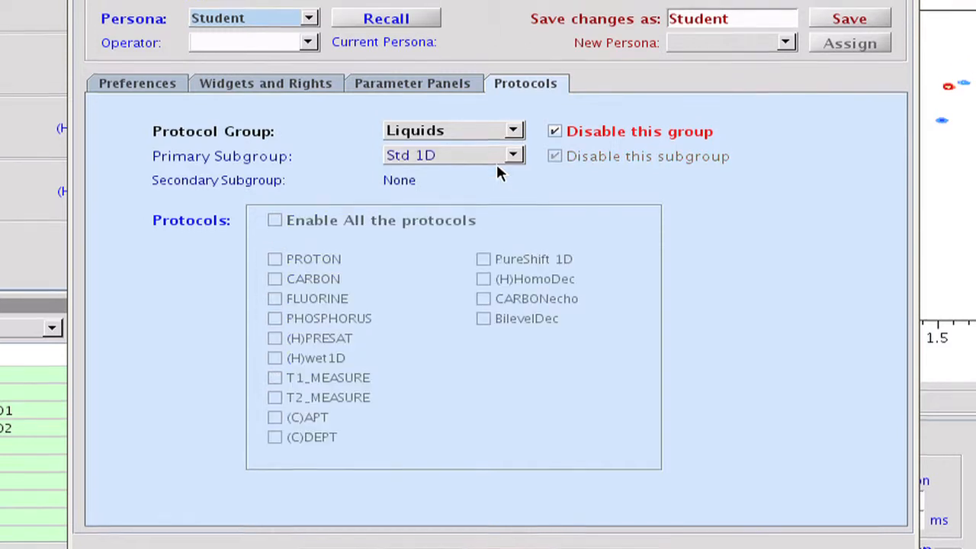
# Assign the Student persona to the second operator in the operator list.
pyautogui.click(308, 39)
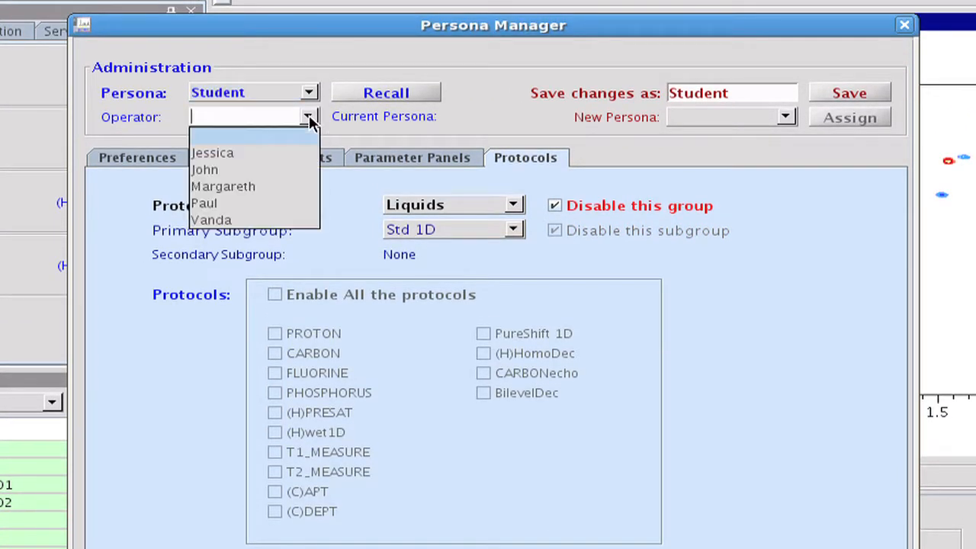
pyautogui.click(298, 172)
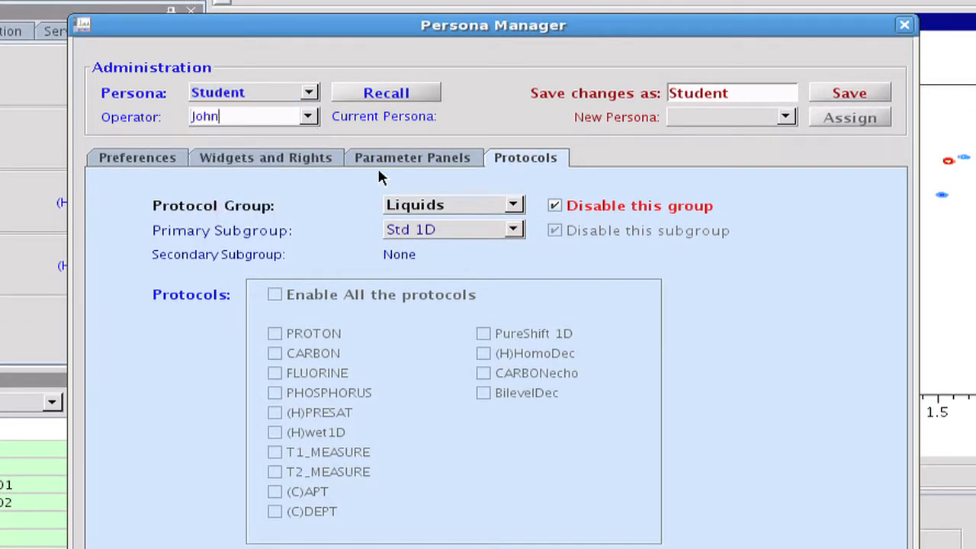
pyautogui.click(785, 118)
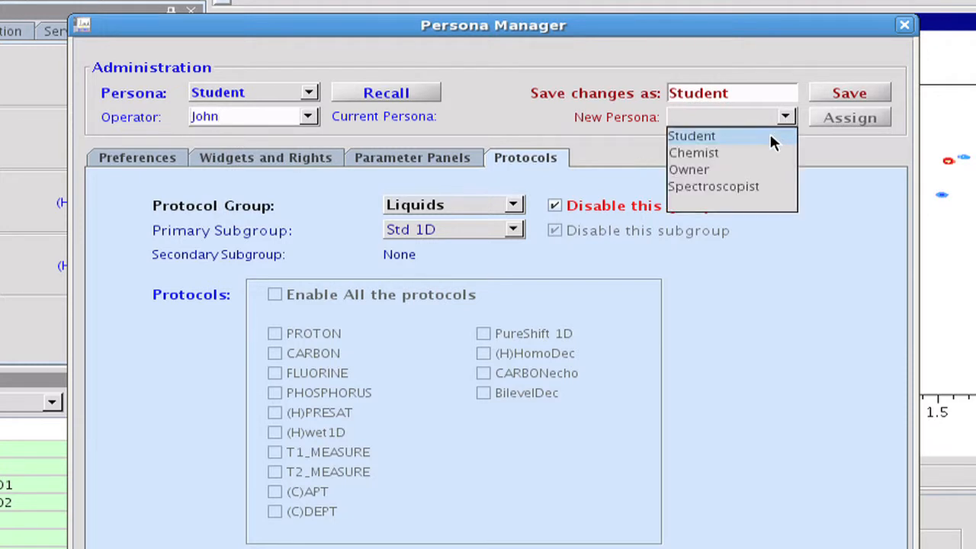
pyautogui.click(771, 139)
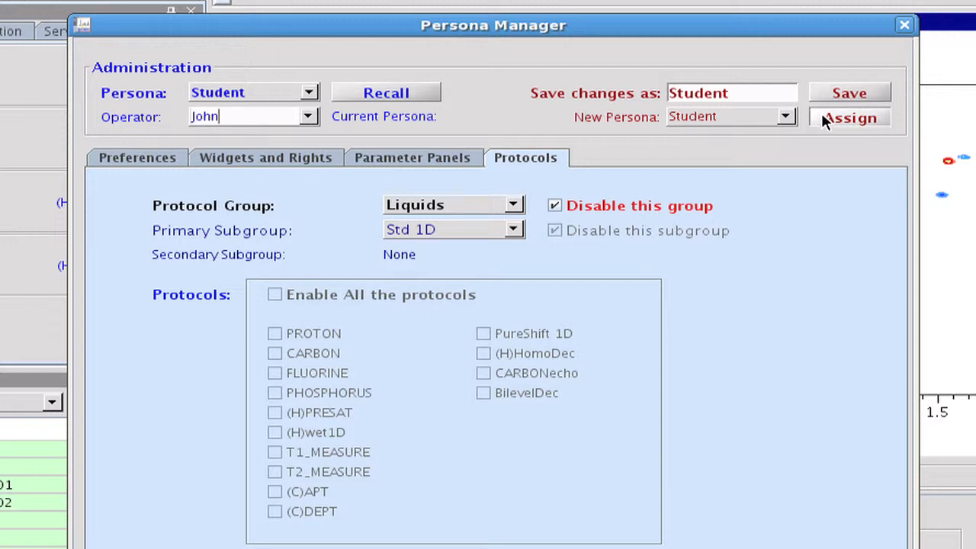
# Recall the Spectroscopist persona in the Persona Manager.
pyautogui.click(309, 95)
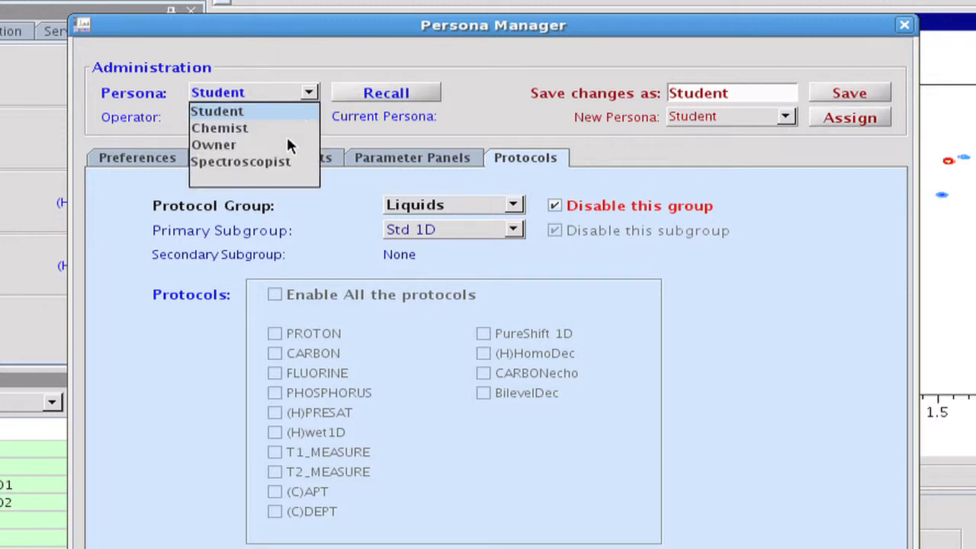
pyautogui.click(283, 165)
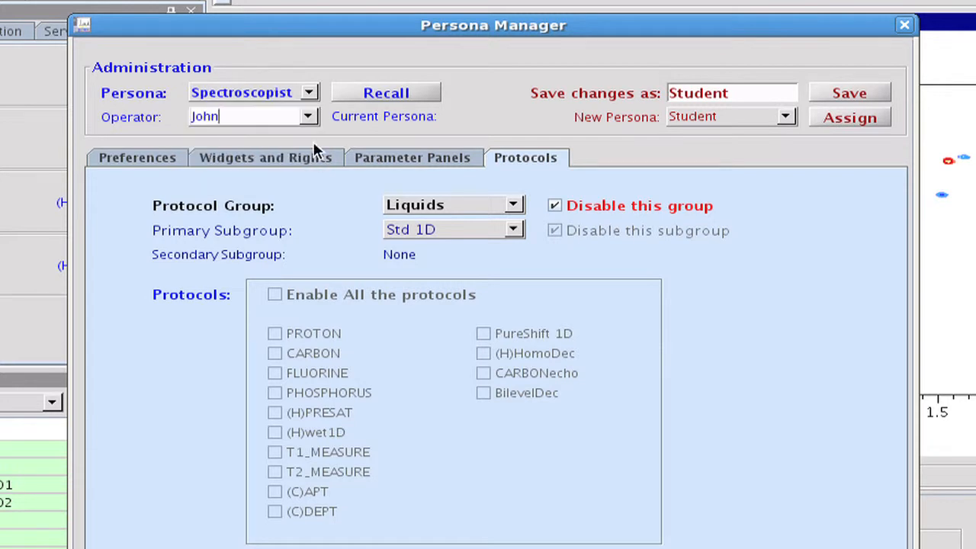
pyautogui.click(372, 105)
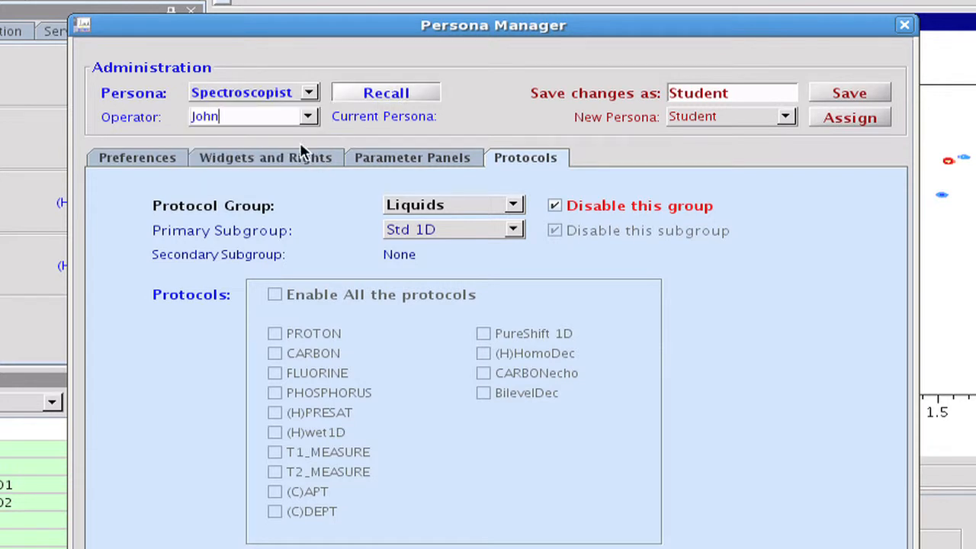
# Review the Spectroscopist persona's widgets and rights, parameter panels, and the Liquids and Service protocol groups.
pyautogui.click(274, 126)
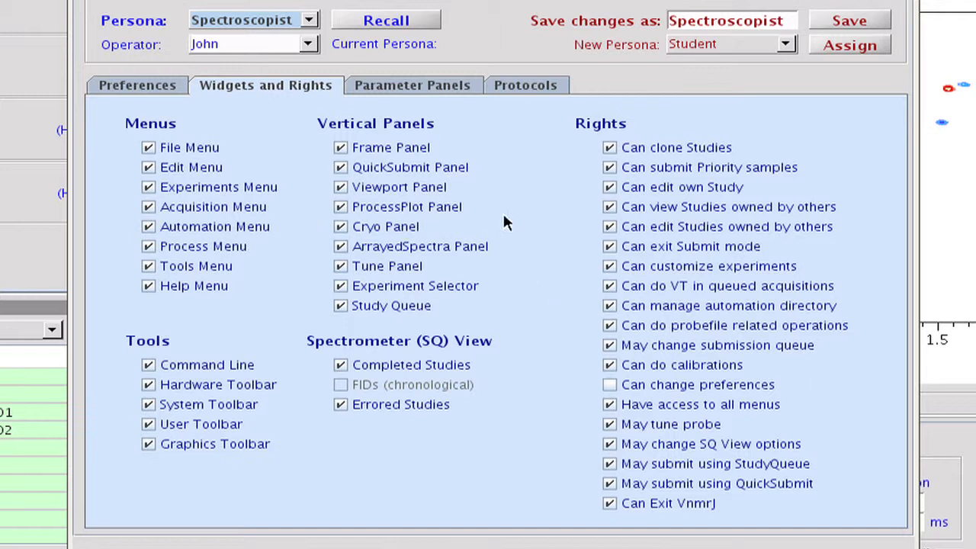
pyautogui.click(411, 82)
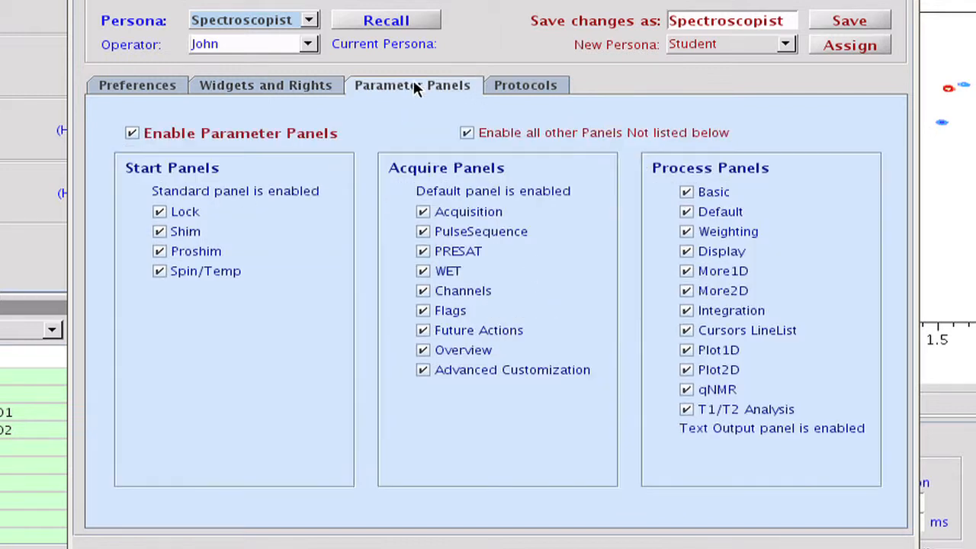
pyautogui.click(528, 86)
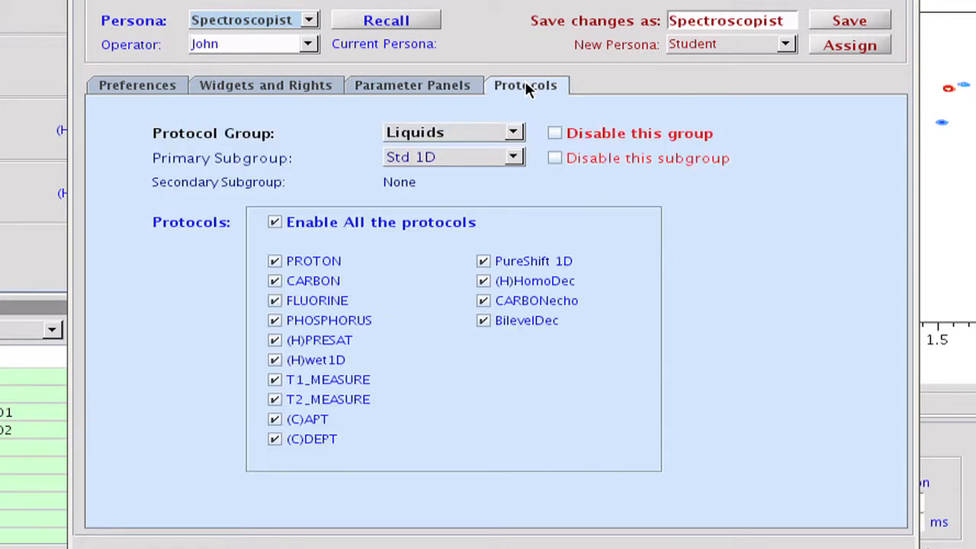
pyautogui.click(514, 133)
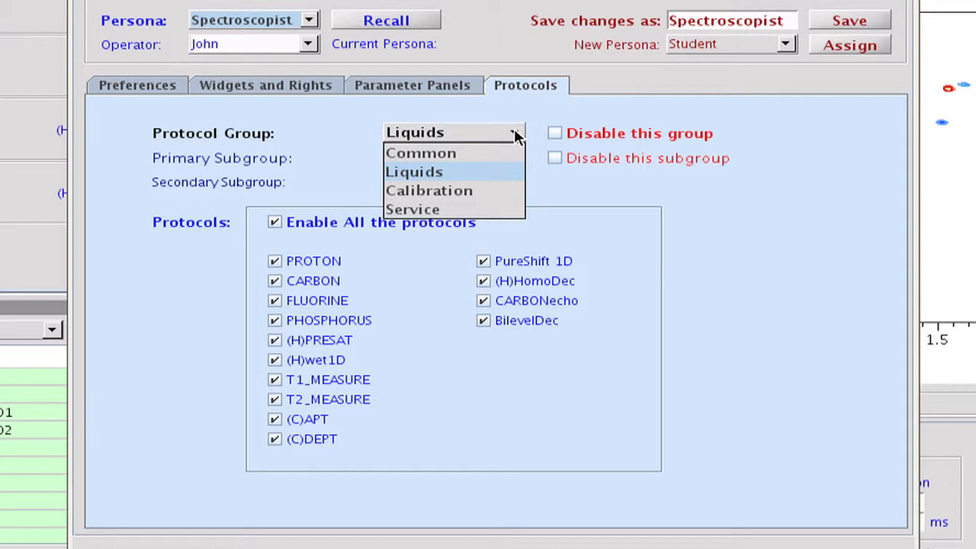
pyautogui.click(499, 209)
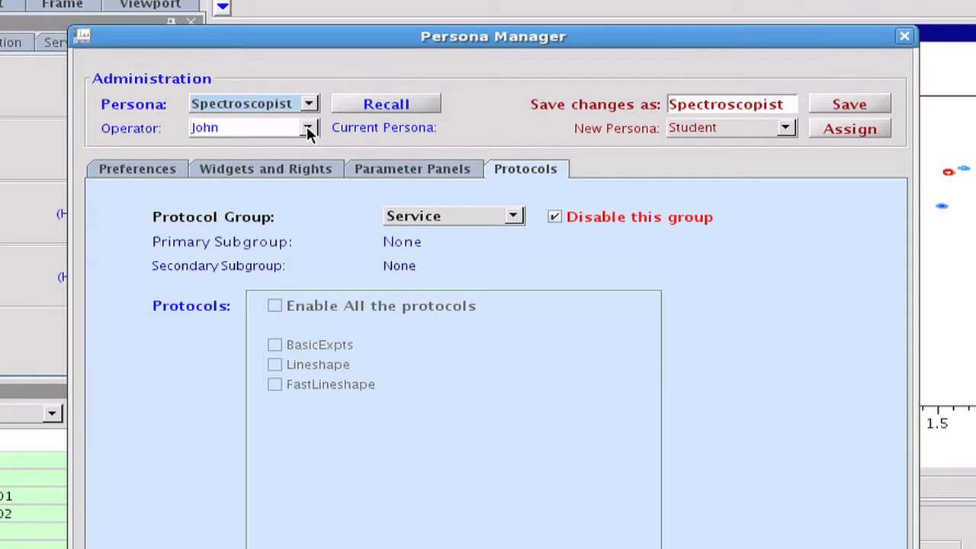
# Assign the Spectroscopist persona to the first operator in the operator list.
pyautogui.click(306, 130)
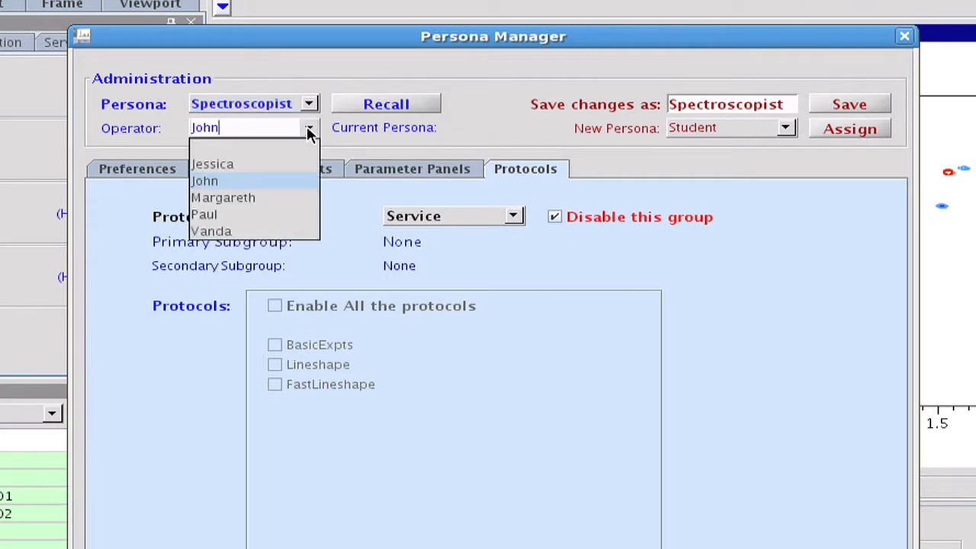
pyautogui.click(292, 164)
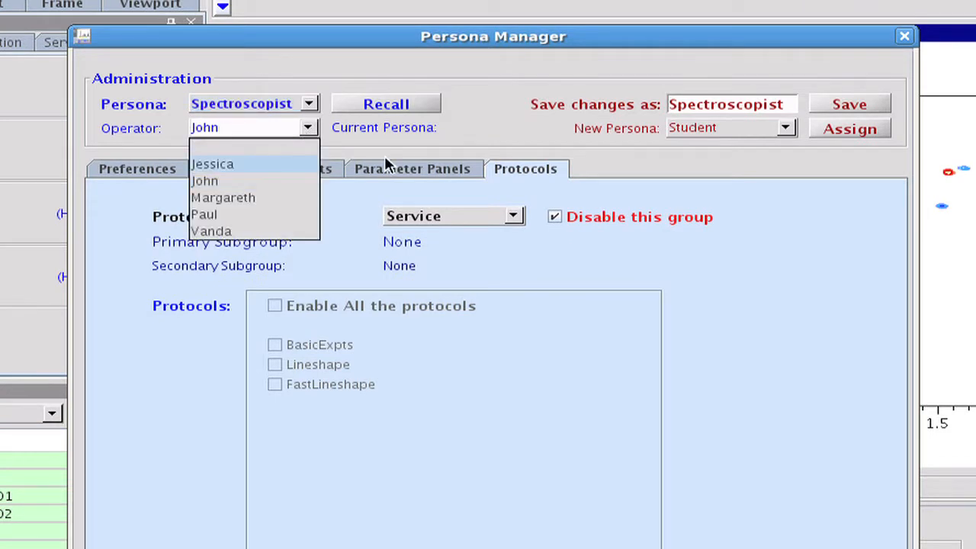
pyautogui.click(786, 126)
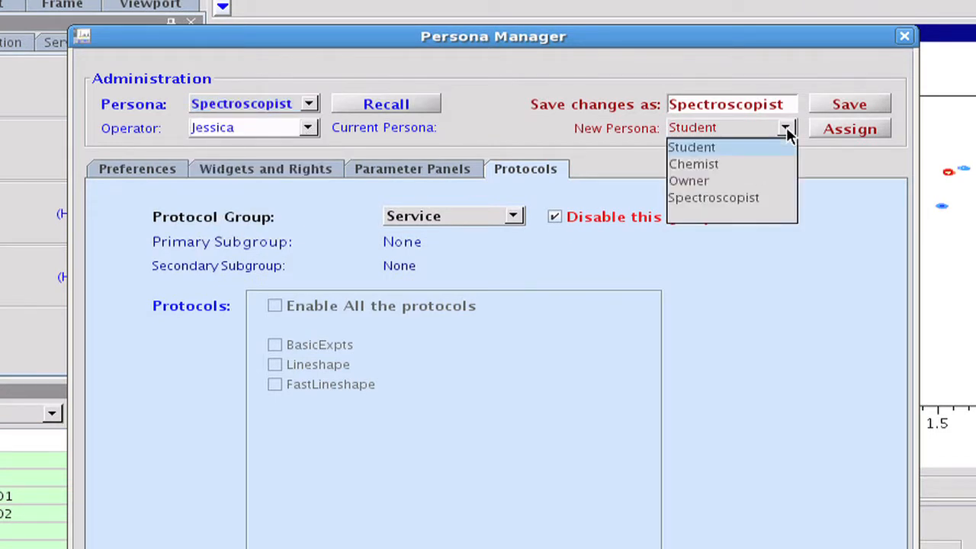
pyautogui.click(744, 198)
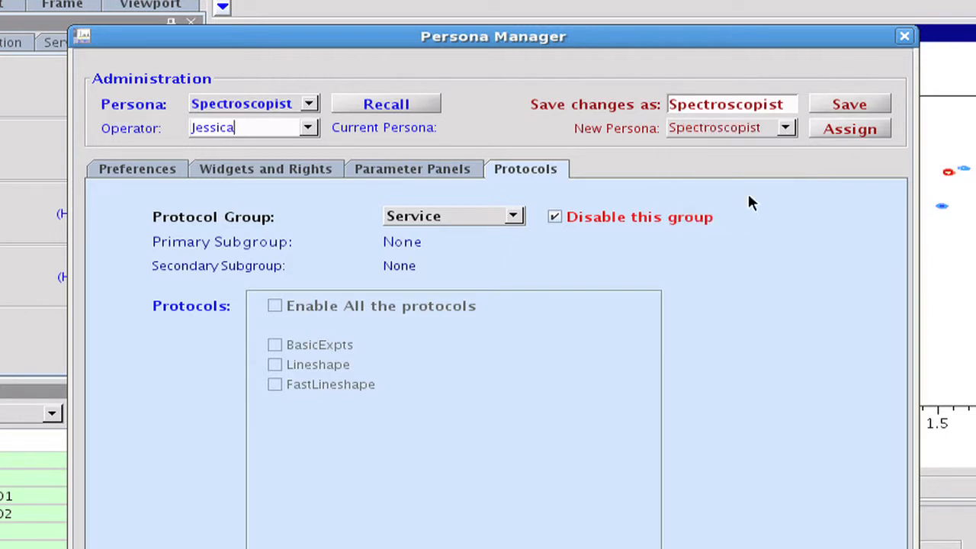
pyautogui.click(842, 128)
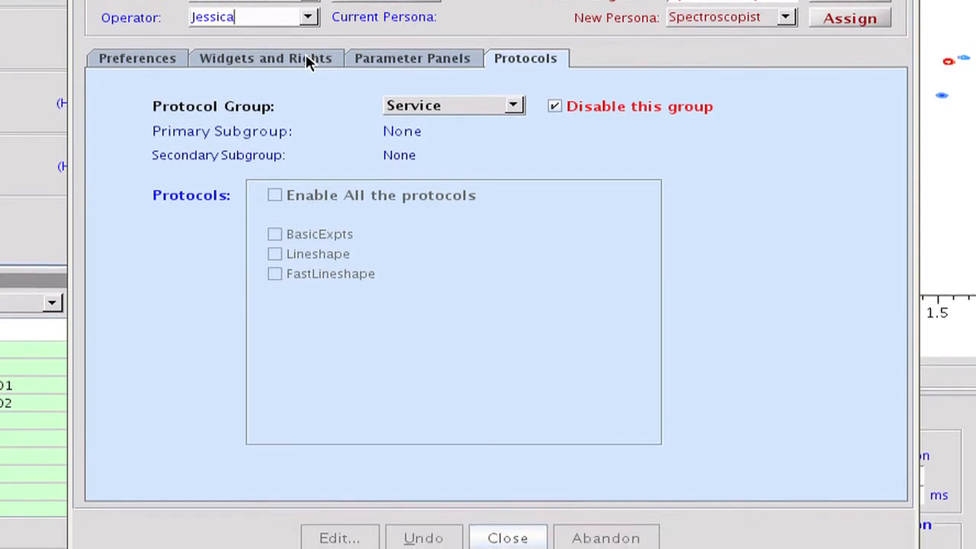
# Disable the Spectroscopist's Tools Menu, Cryo Panel, and rights for priority samples, automation directory management, probefile operations and changing the submission queue.
pyautogui.click(279, 87)
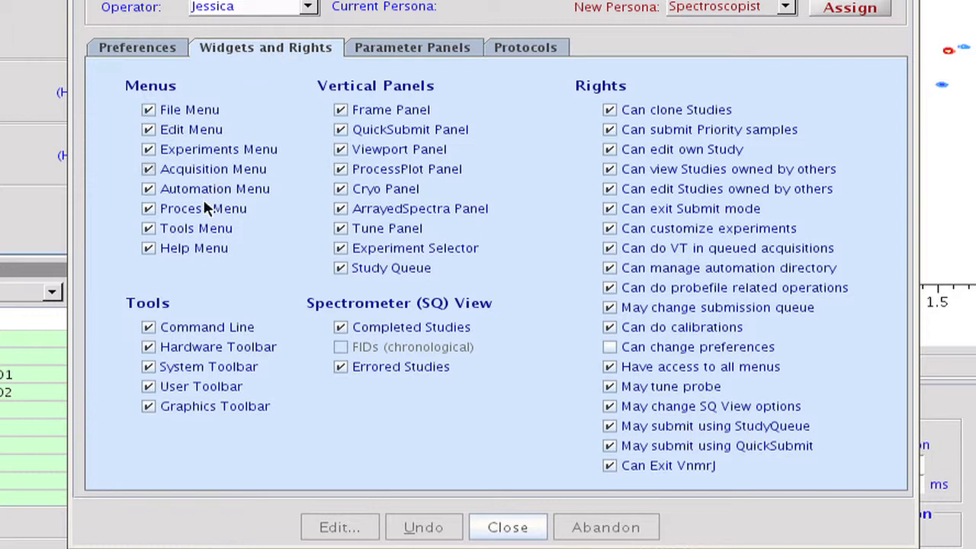
pyautogui.click(203, 227)
pyautogui.click(374, 189)
pyautogui.click(668, 129)
pyautogui.click(700, 268)
pyautogui.click(702, 287)
pyautogui.click(709, 314)
# Disable the Advanced Customization acquire panel for the Spectroscopist persona.
pyautogui.click(431, 45)
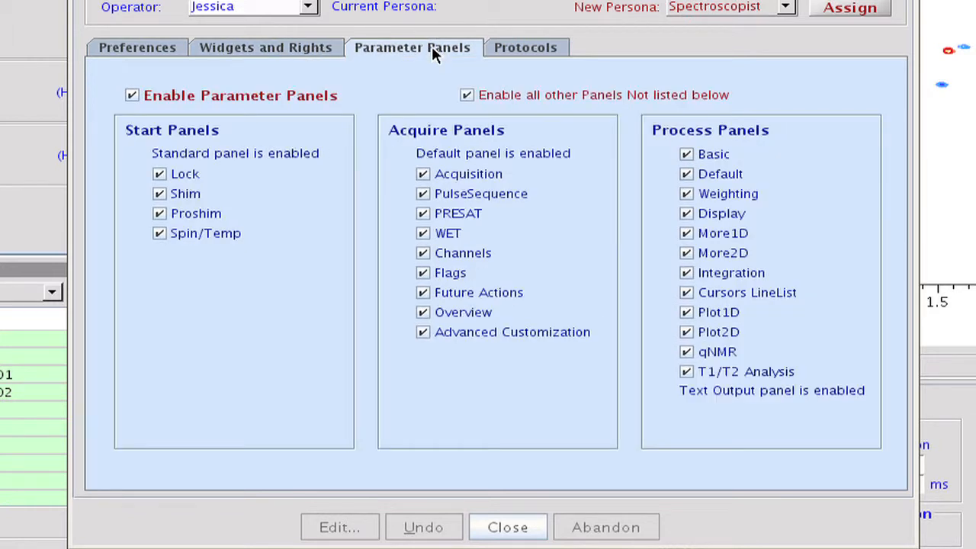
pyautogui.click(505, 331)
# Disable the (CC)corr primary subgroup of the Liquids protocol group for the Spectroscopist persona.
pyautogui.click(534, 48)
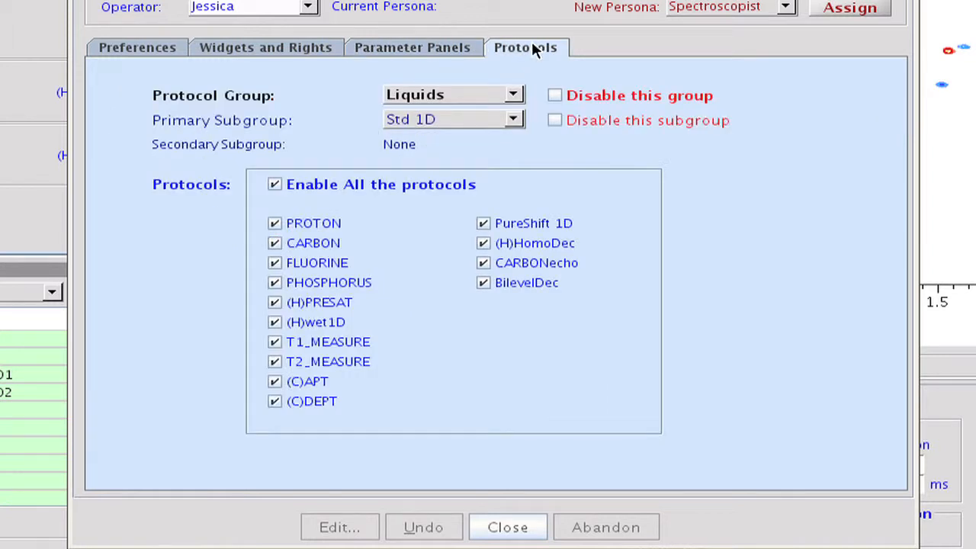
pyautogui.click(513, 120)
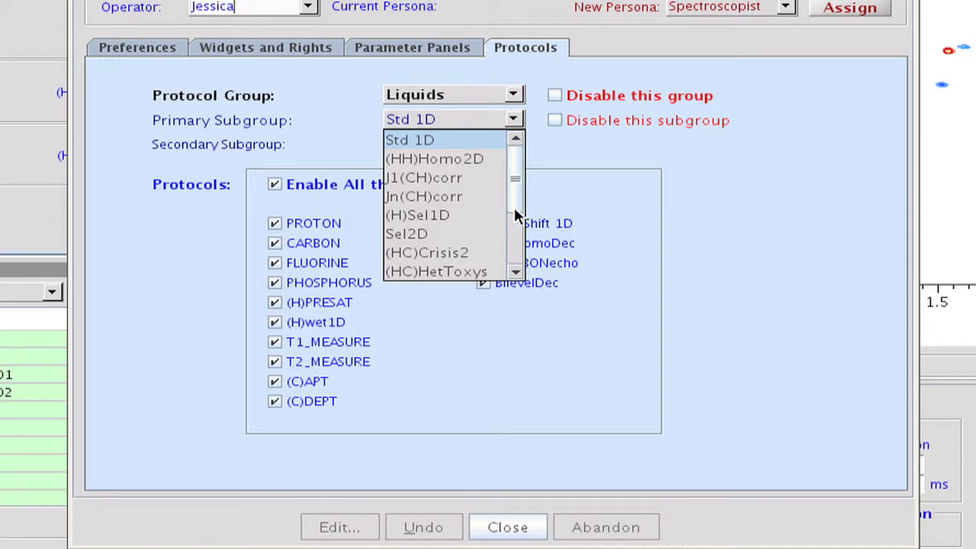
pyautogui.scroll(-2, 515, 216)
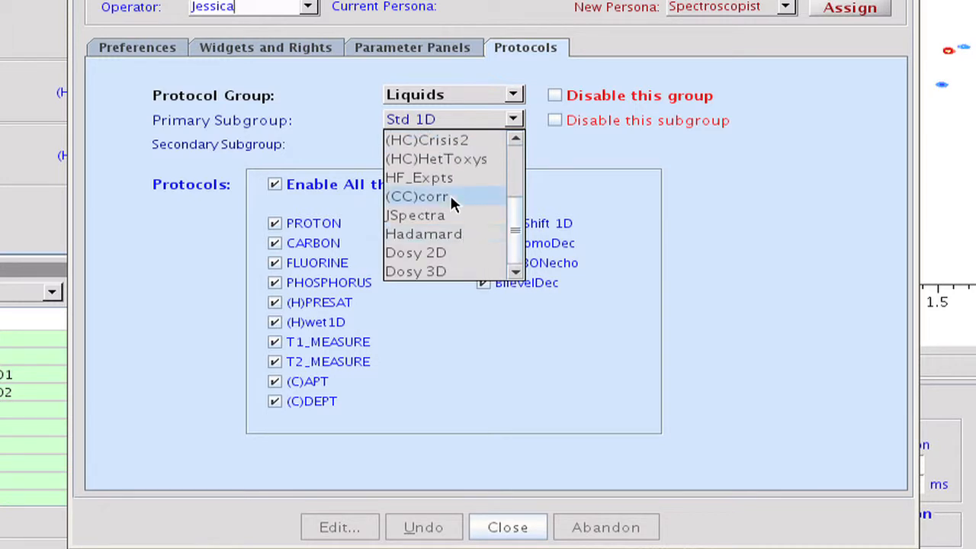
pyautogui.click(418, 196)
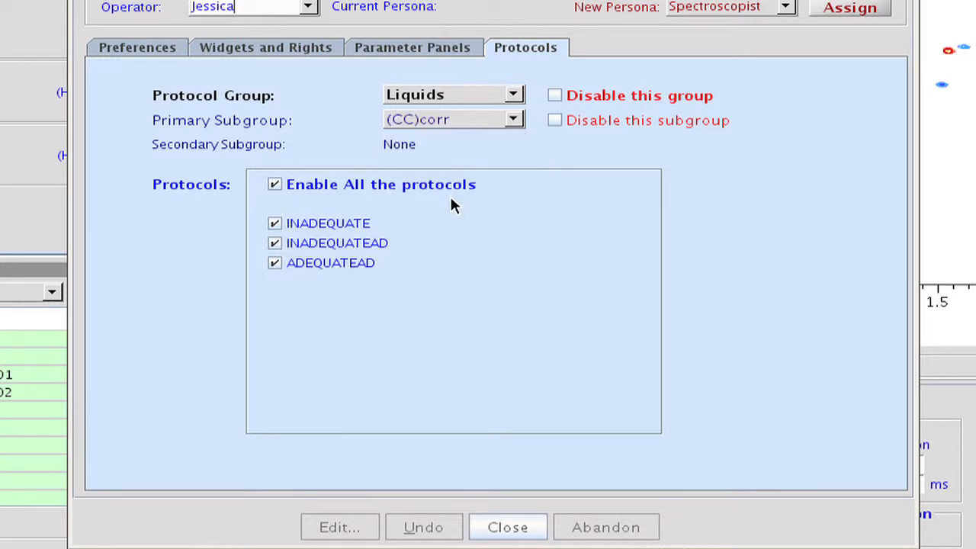
pyautogui.click(554, 121)
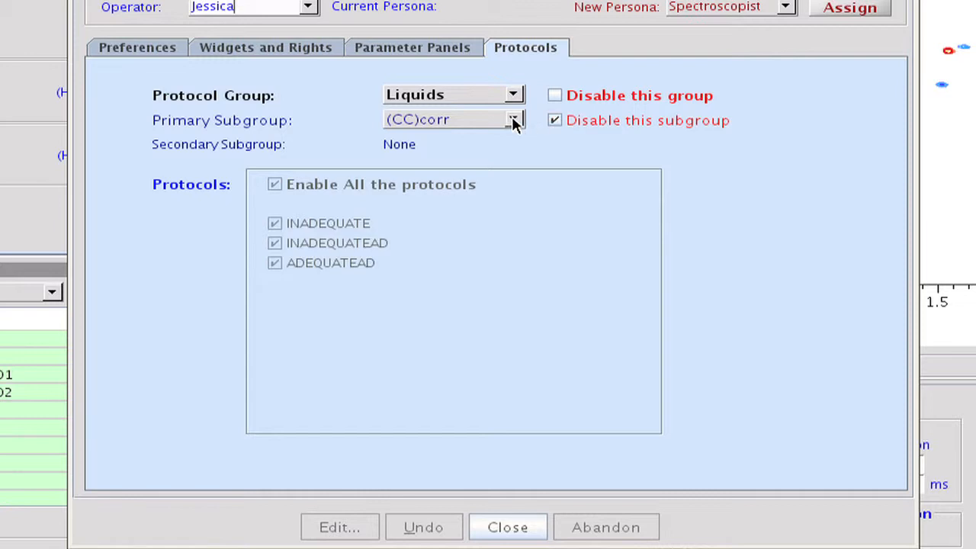
# Disable the Dosy 3D primary subgroup of the Liquids protocol group for the Spectroscopist persona.
pyautogui.click(515, 125)
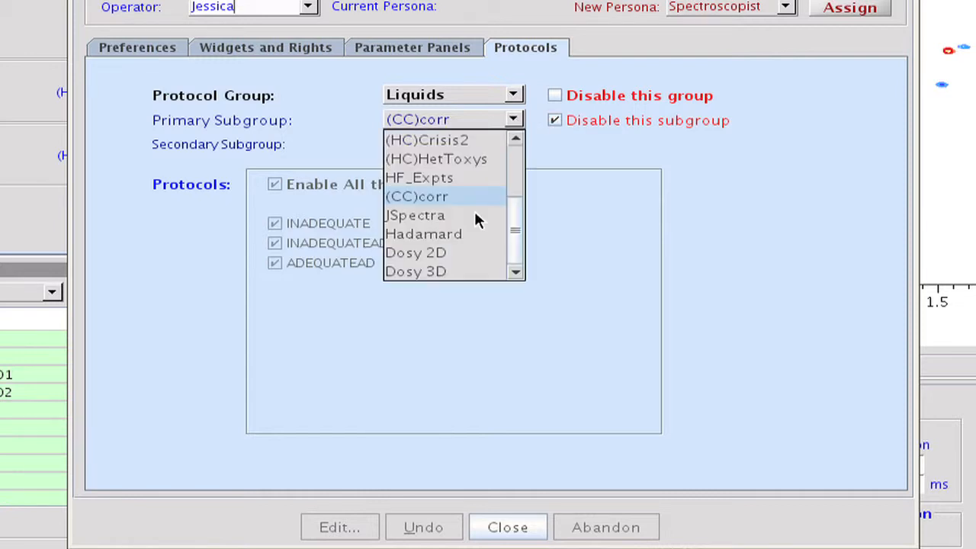
pyautogui.click(458, 276)
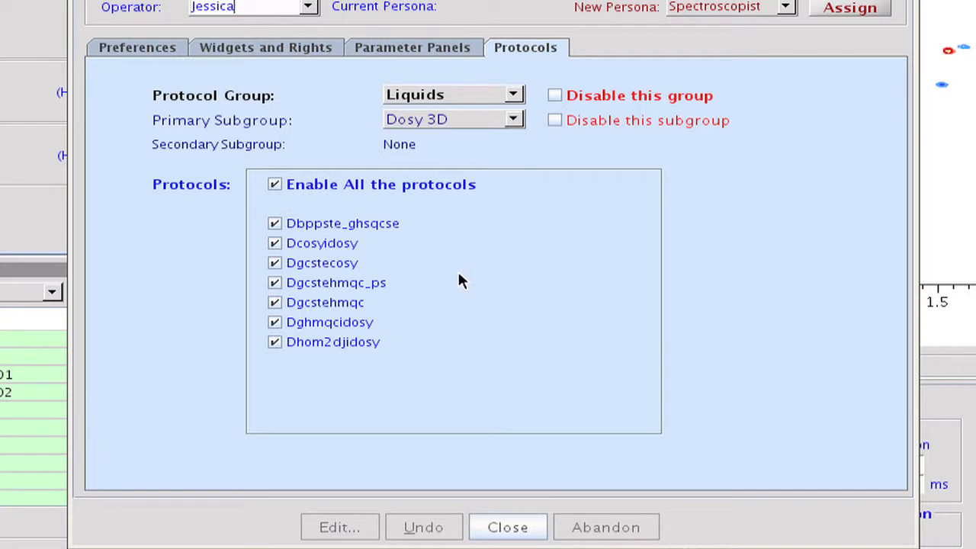
pyautogui.click(554, 122)
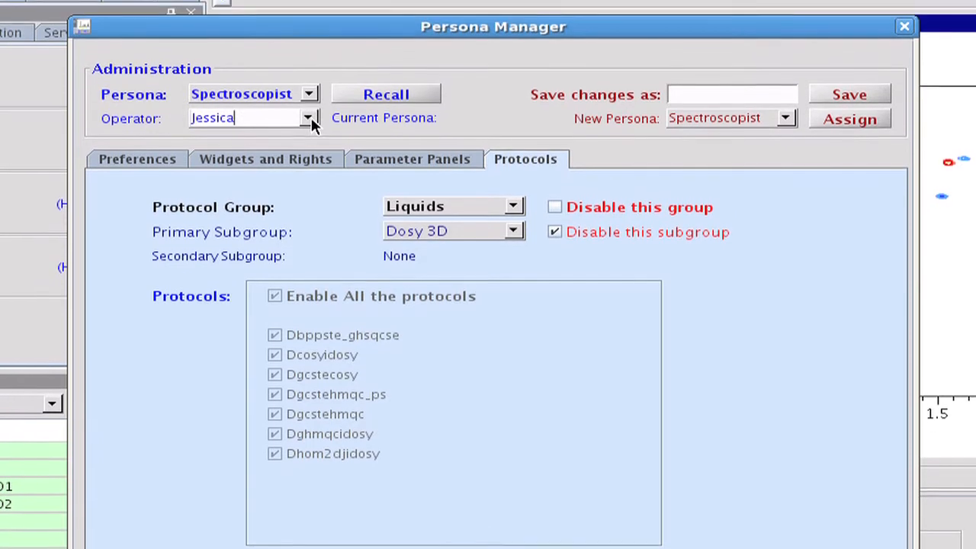
# Save the customized Spectroscopist settings as a persona named PhDStudent.
pyautogui.click(679, 99)
pyautogui.write('PhDStudent')
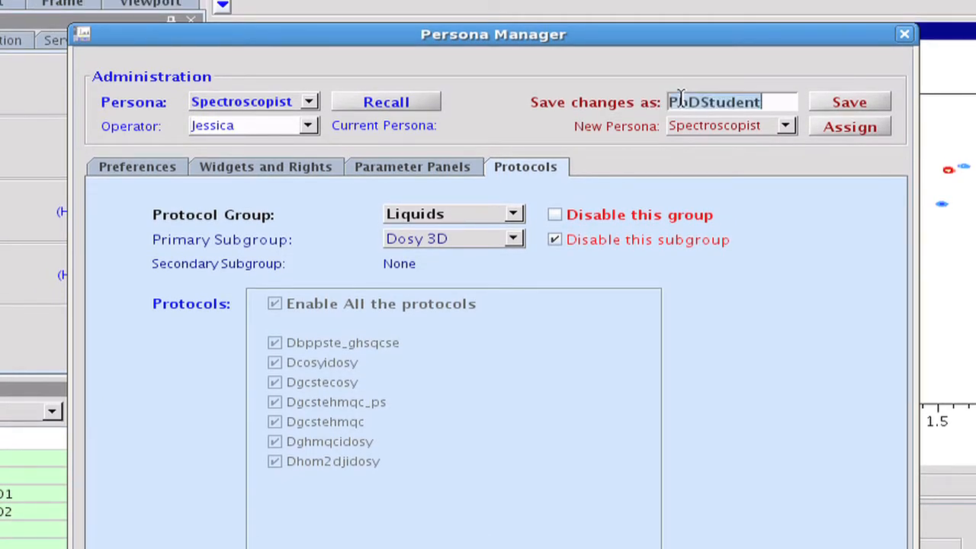
pyautogui.click(840, 98)
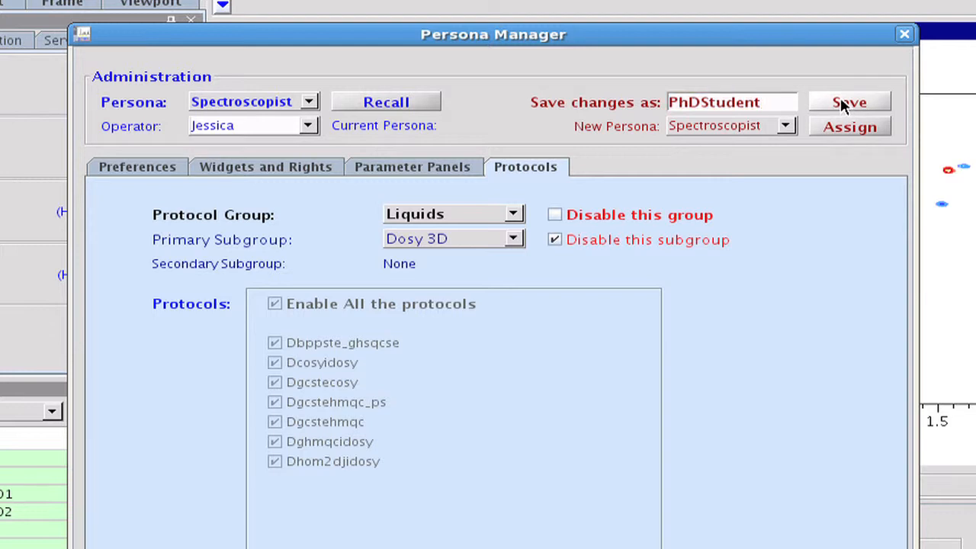
# Assign the PhDStudent persona to the third named operator in the operator list and close the Persona Manager.
pyautogui.click(309, 127)
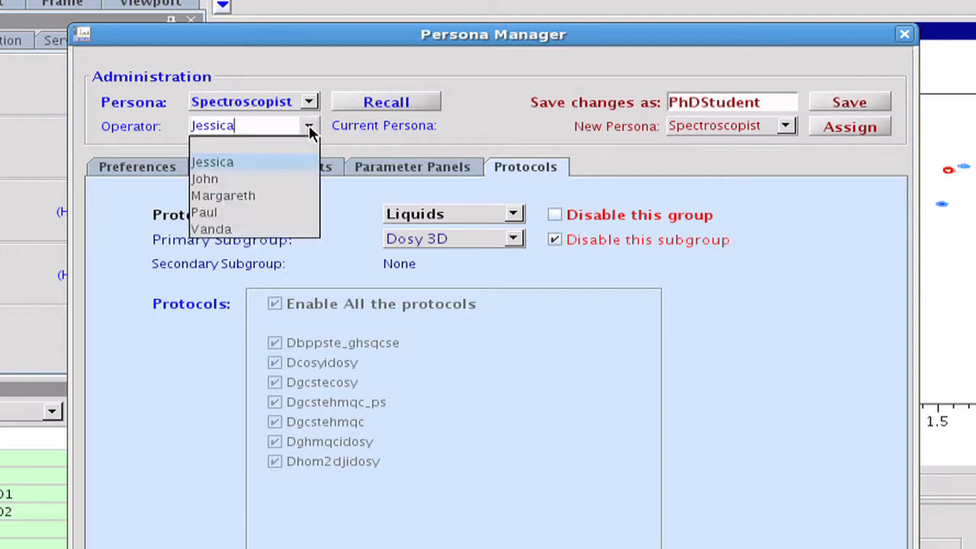
pyautogui.click(283, 199)
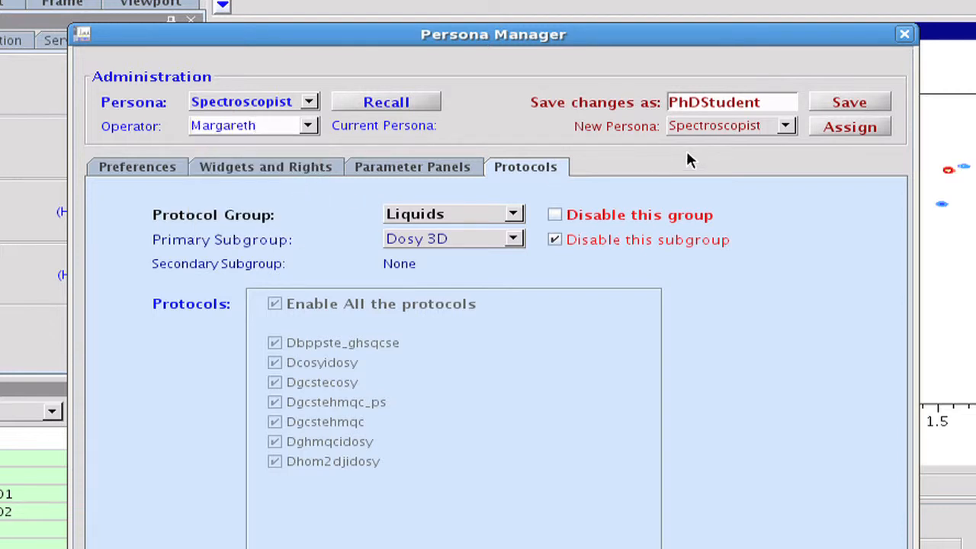
pyautogui.click(786, 126)
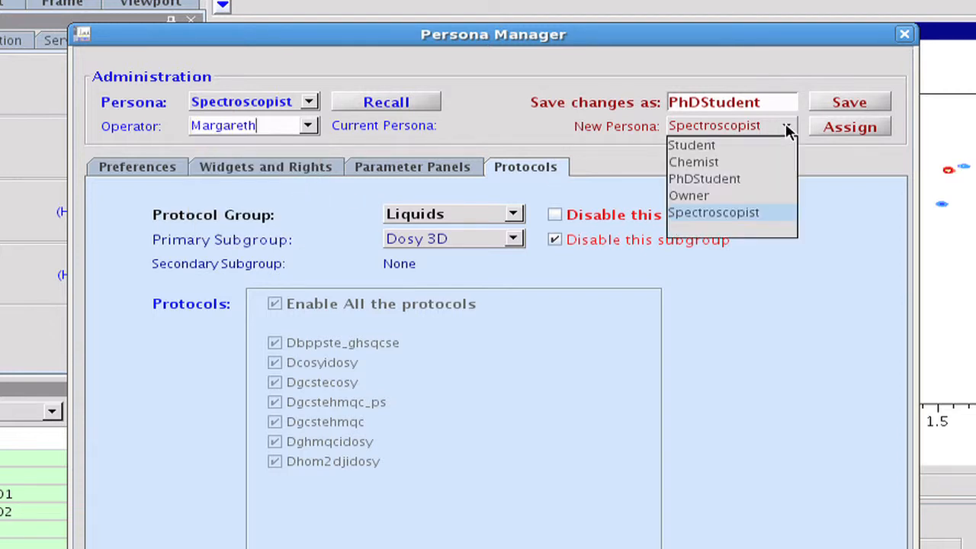
pyautogui.click(752, 181)
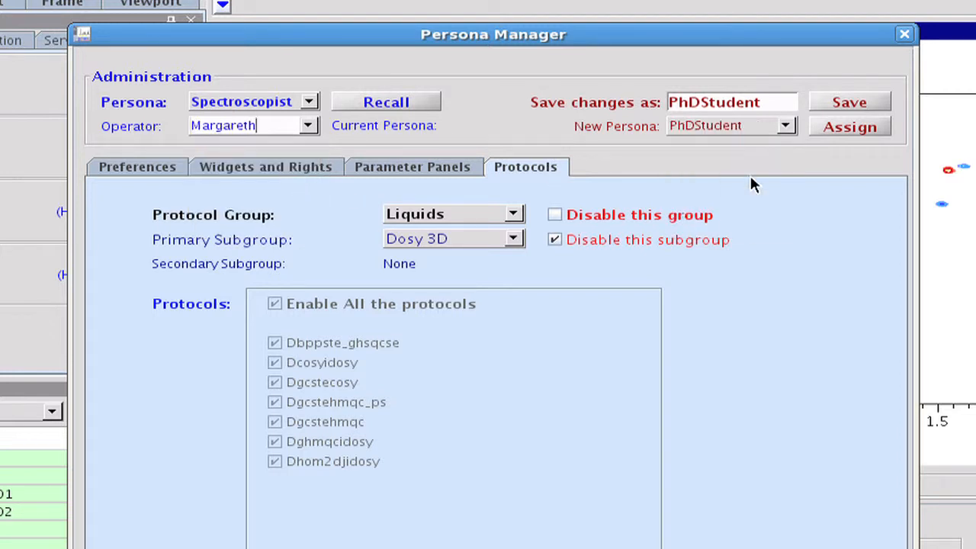
pyautogui.click(831, 126)
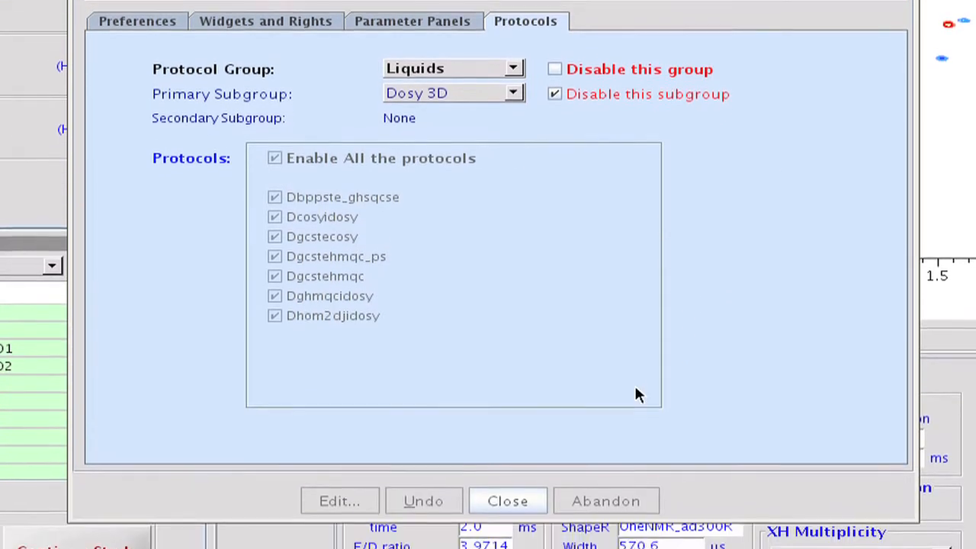
pyautogui.click(523, 442)
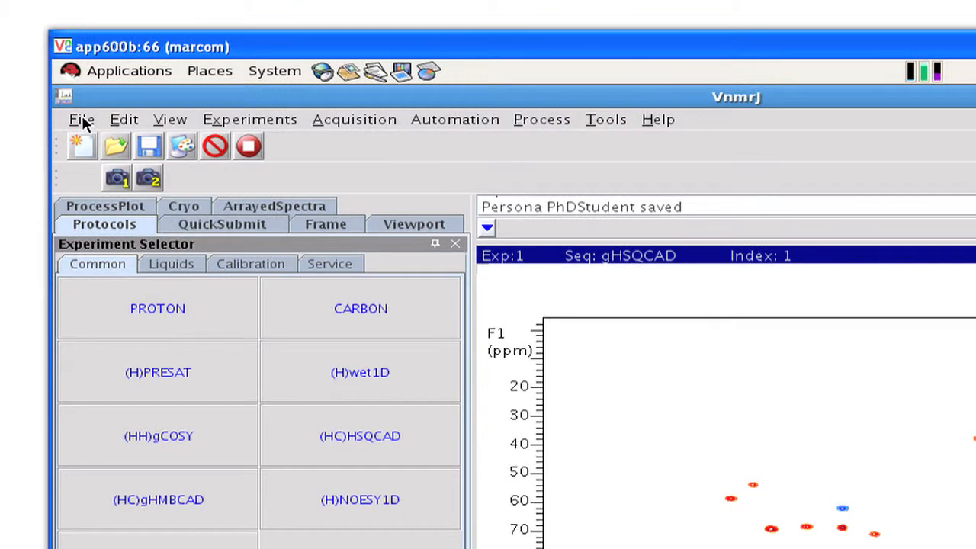
# Switch to the third operator in the login list, entering the account password, and review the acquisition and processing options available to that operator.
pyautogui.click(81, 120)
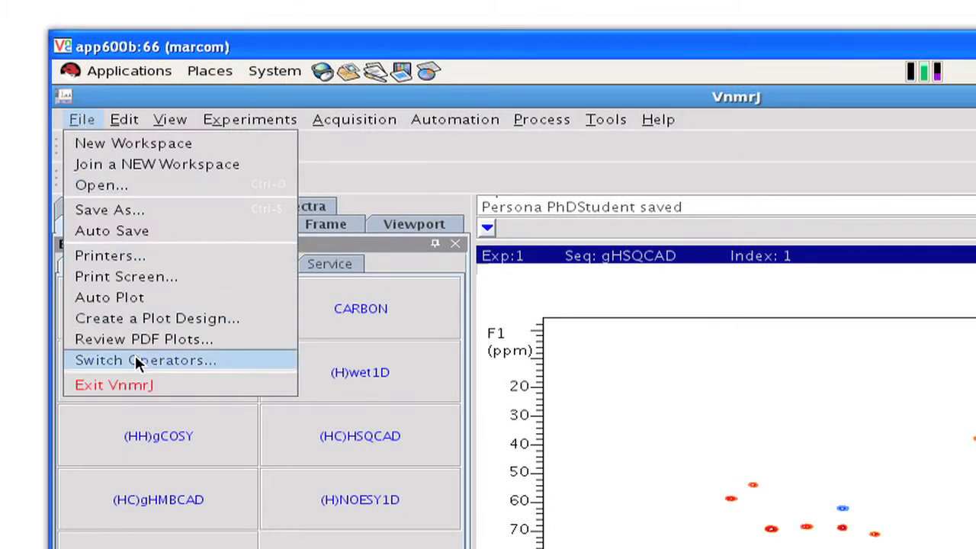
pyautogui.click(135, 360)
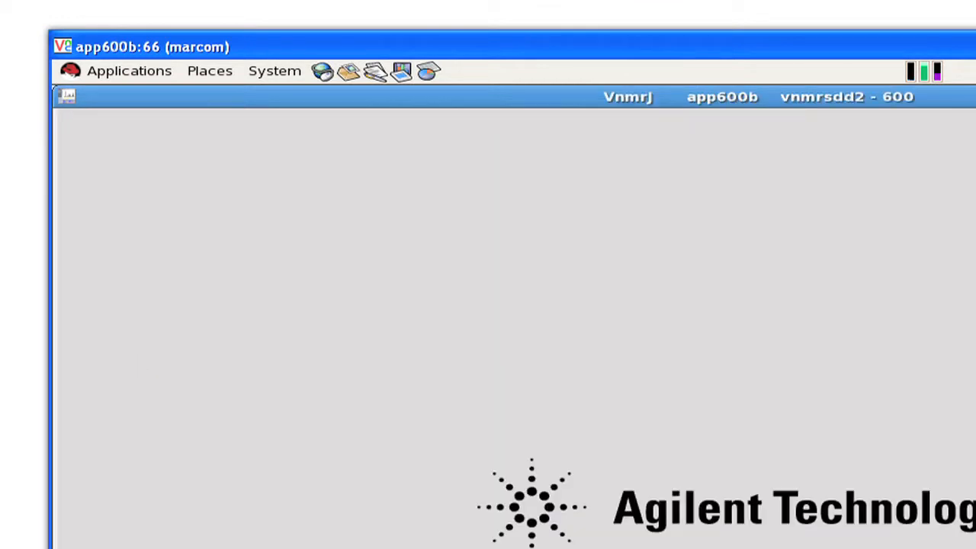
pyautogui.write('*******')
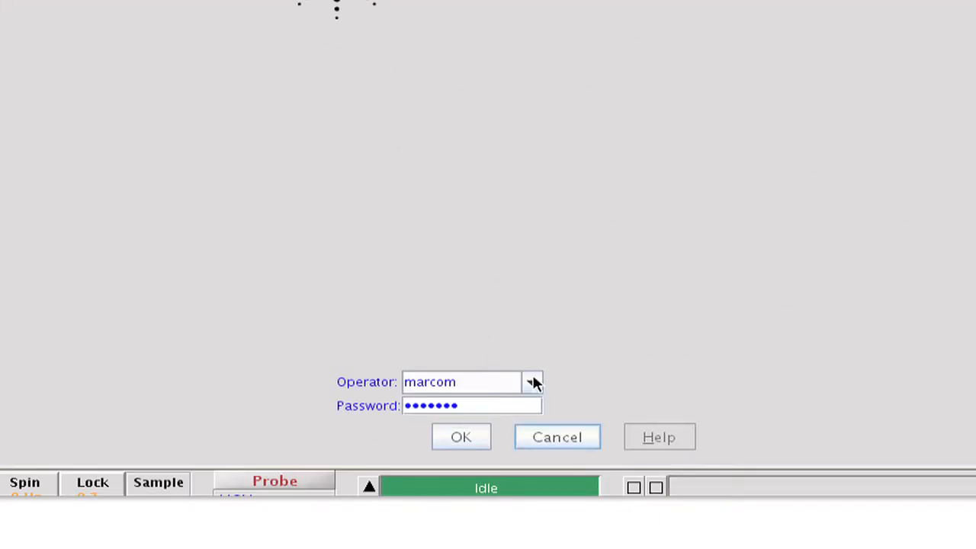
pyautogui.click(531, 383)
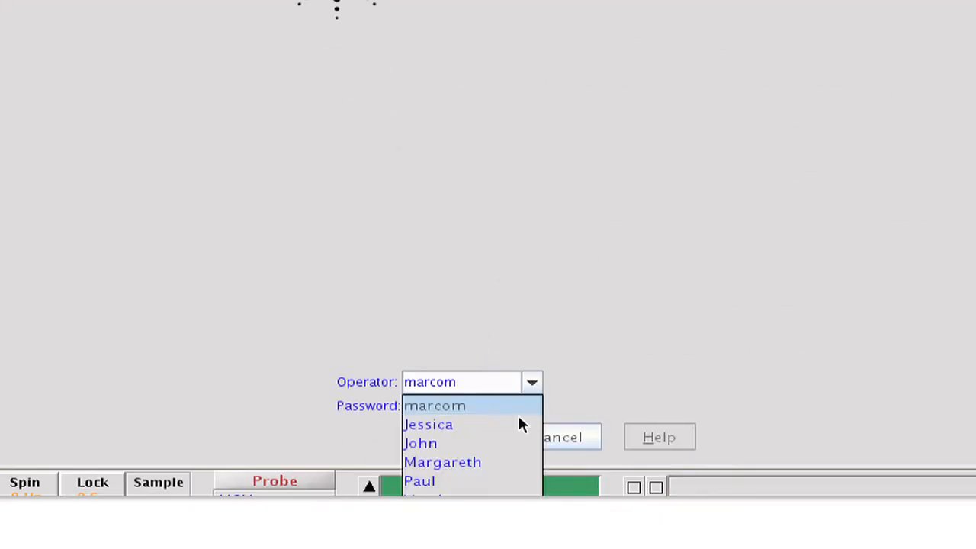
pyautogui.click(513, 443)
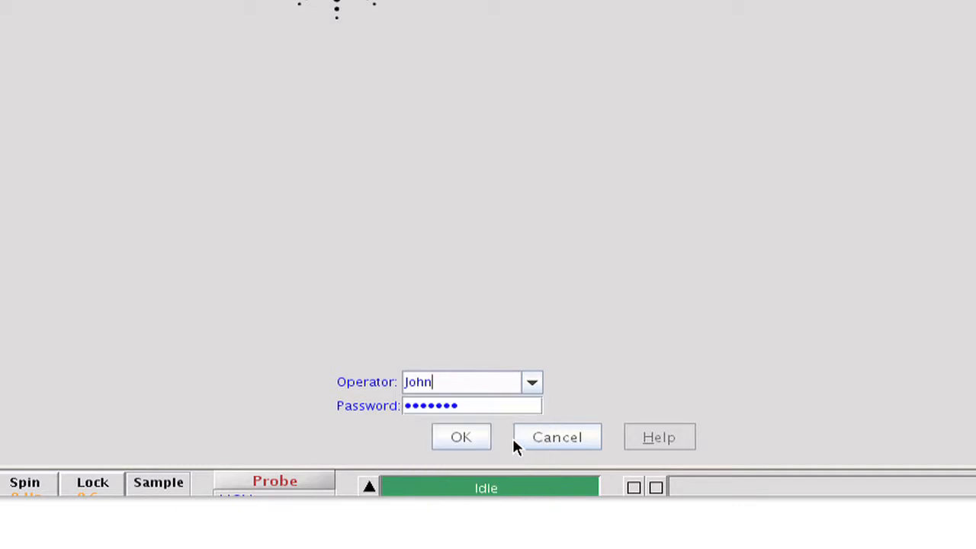
pyautogui.click(463, 436)
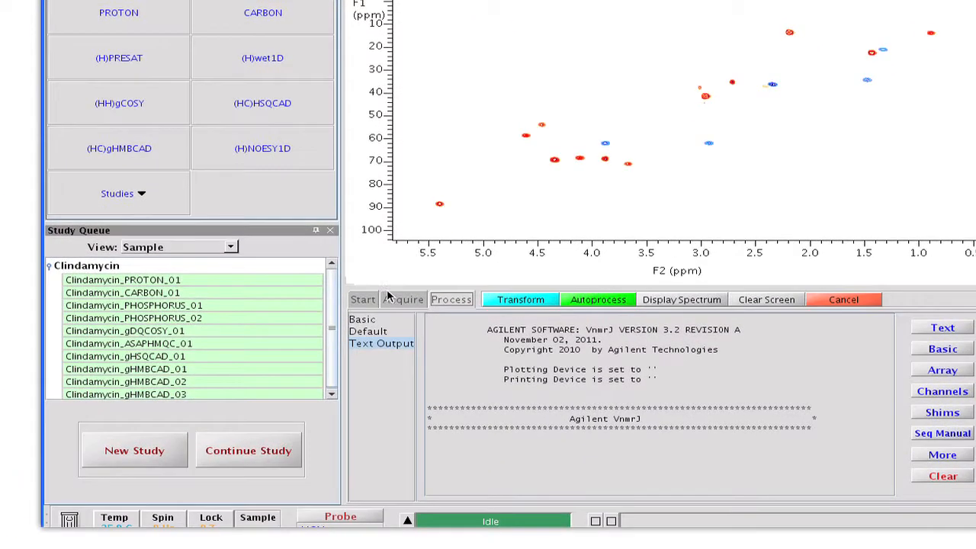
pyautogui.click(402, 300)
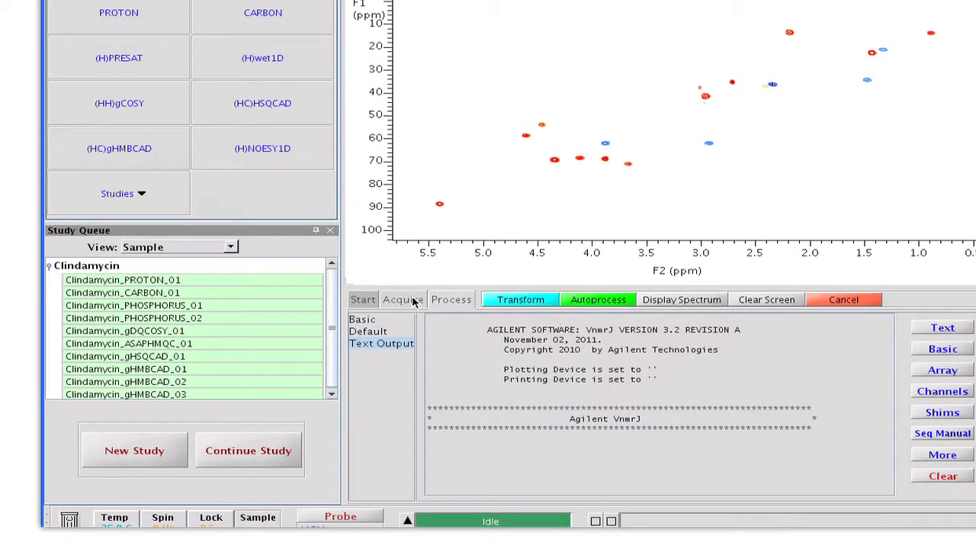
pyautogui.click(457, 303)
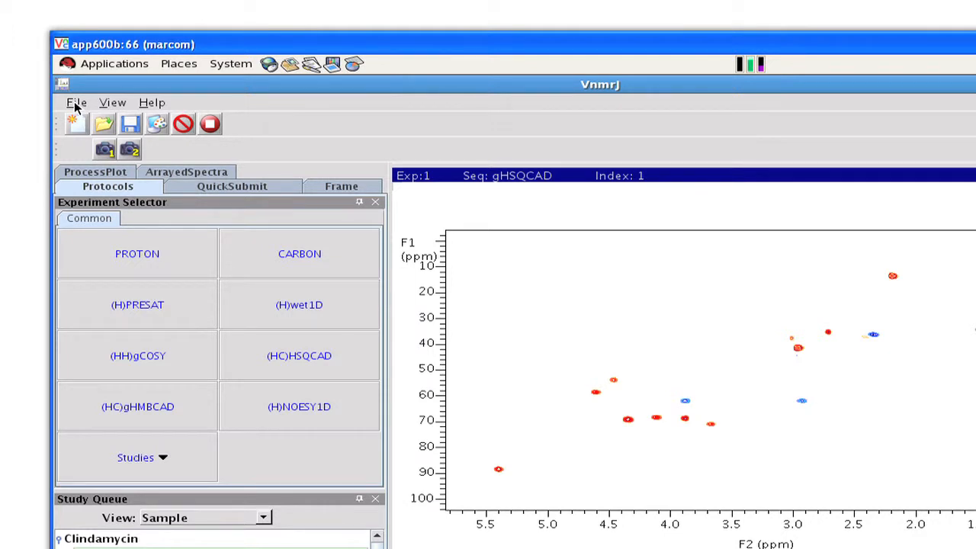
# Switch to the operator assigned the PhDStudent persona and review the acquisition and processing options available to that operator.
pyautogui.click(75, 104)
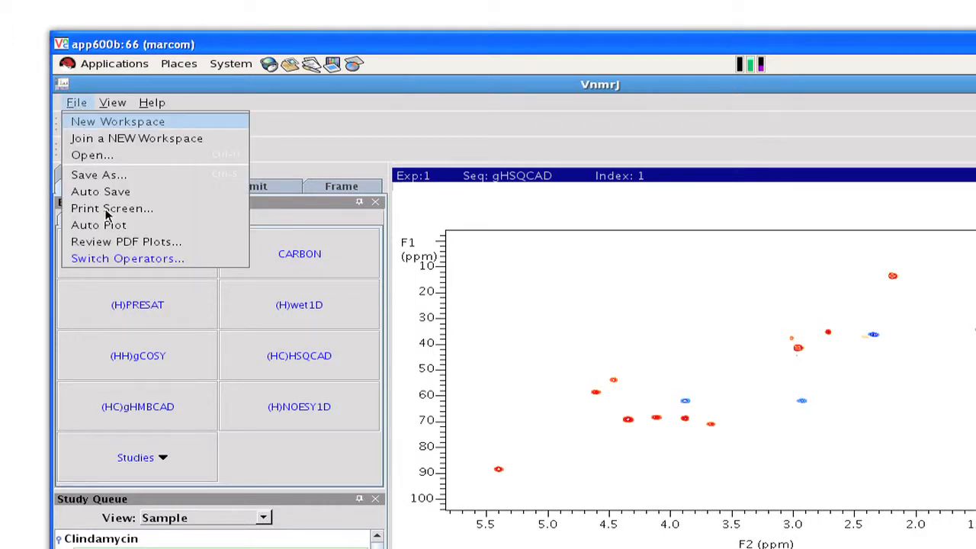
pyautogui.click(105, 260)
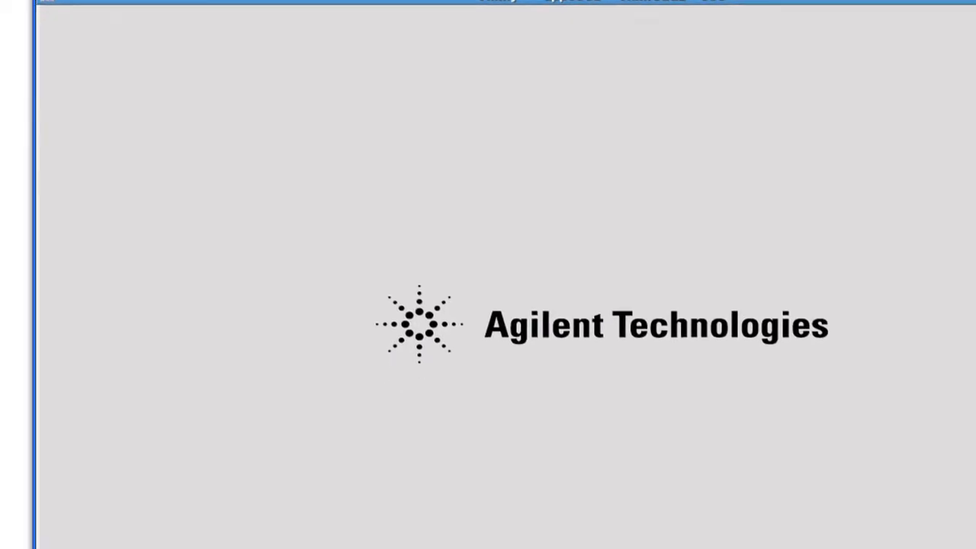
pyautogui.click(540, 474)
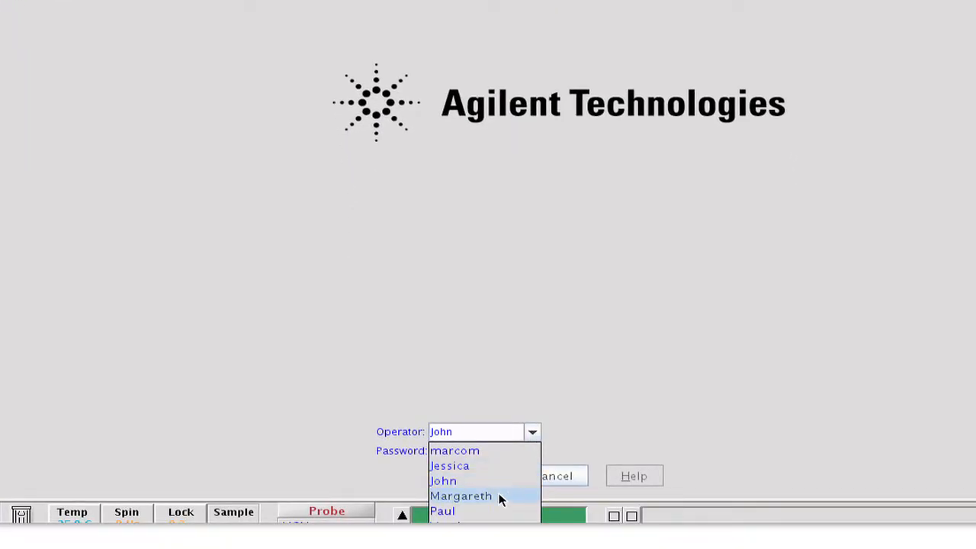
pyautogui.click(497, 496)
pyautogui.click(480, 480)
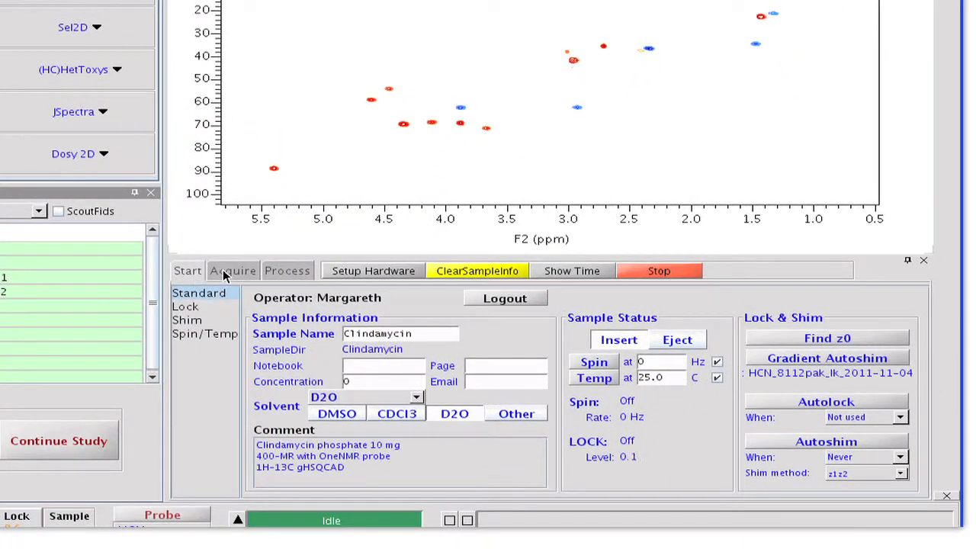
pyautogui.click(229, 270)
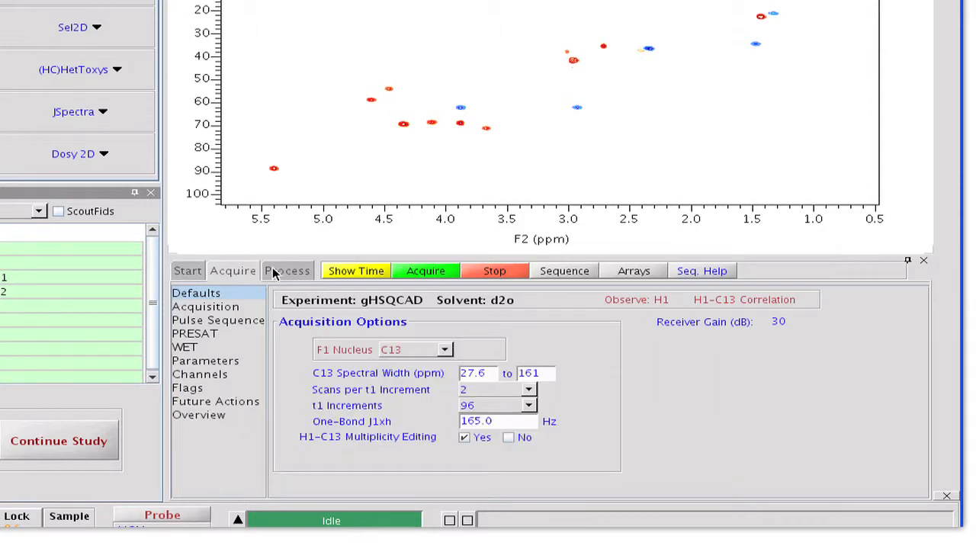
pyautogui.click(276, 272)
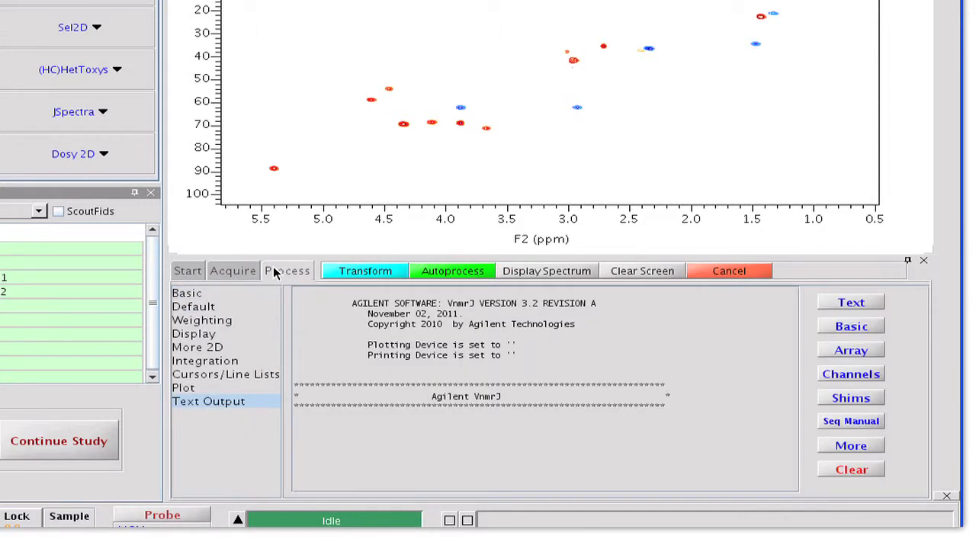